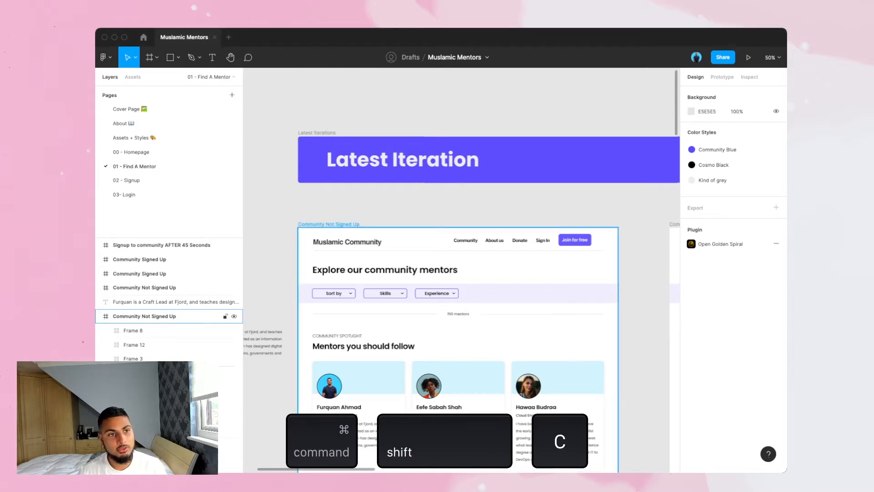
- Copy the first mentor profile card as a PNG image and paste it onto the empty canvas beside the Community Not Signed Up frame
{"action": "left_click", "coordinate": [160, 316]}
{"action": "scroll", "coordinate": [358, 337], "scroll_direction": "down", "scroll_amount": 3}
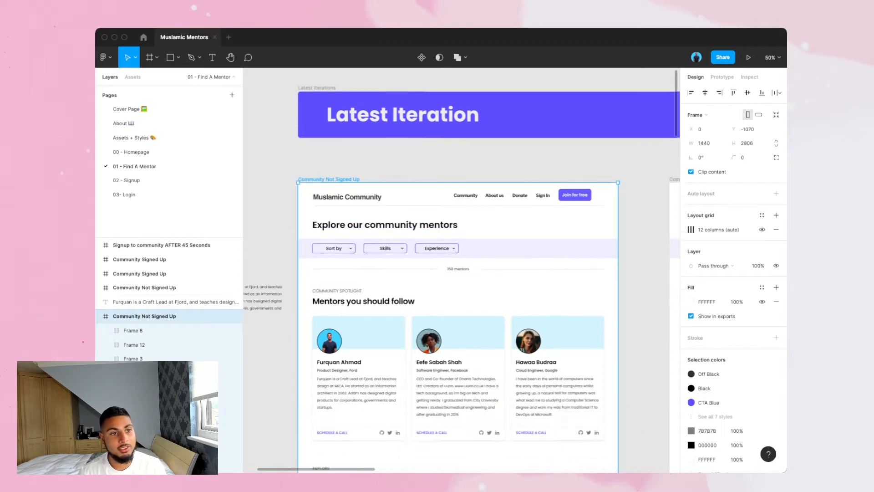
{"action": "left_click", "coordinate": [364, 296]}
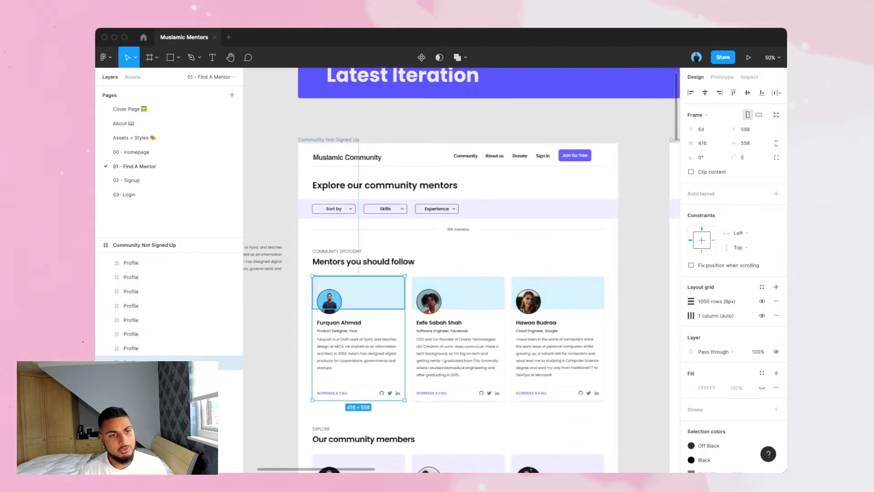
{"action": "scroll", "coordinate": [365, 324], "scroll_direction": "left", "scroll_amount": 5}
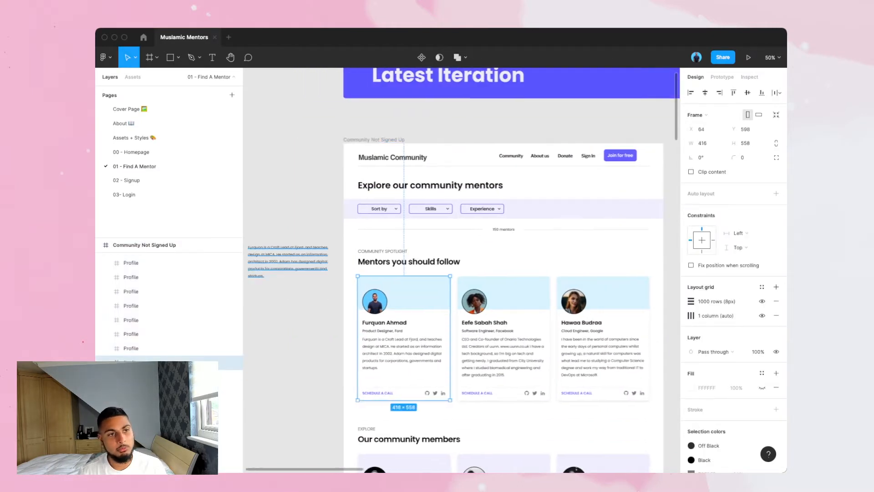
{"action": "left_click", "coordinate": [364, 323]}
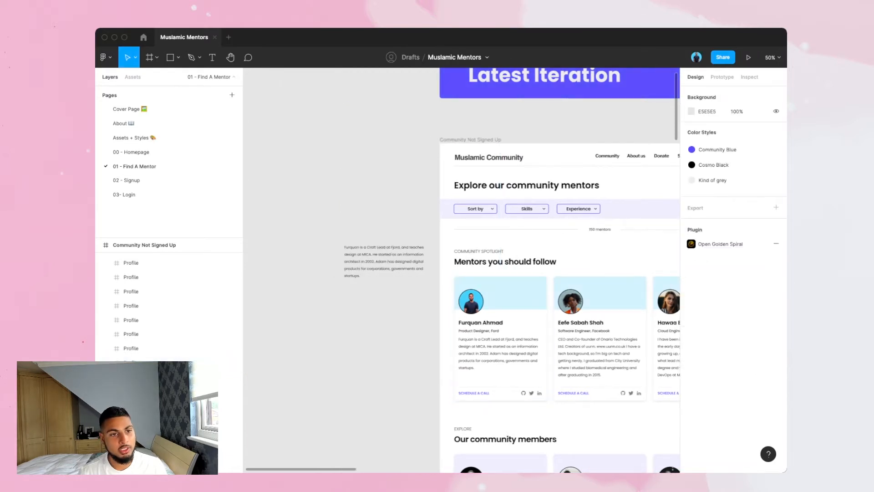
{"action": "key", "text": "super+v"}
{"action": "left_click_drag", "start_coordinate": [455, 282], "coordinate": [319, 351]}
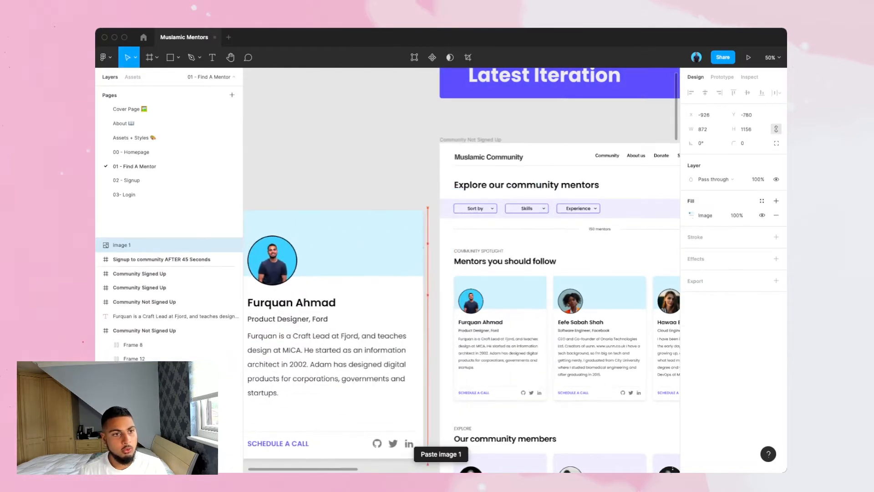
{"action": "scroll", "coordinate": [319, 352], "scroll_direction": "left", "scroll_amount": 1}
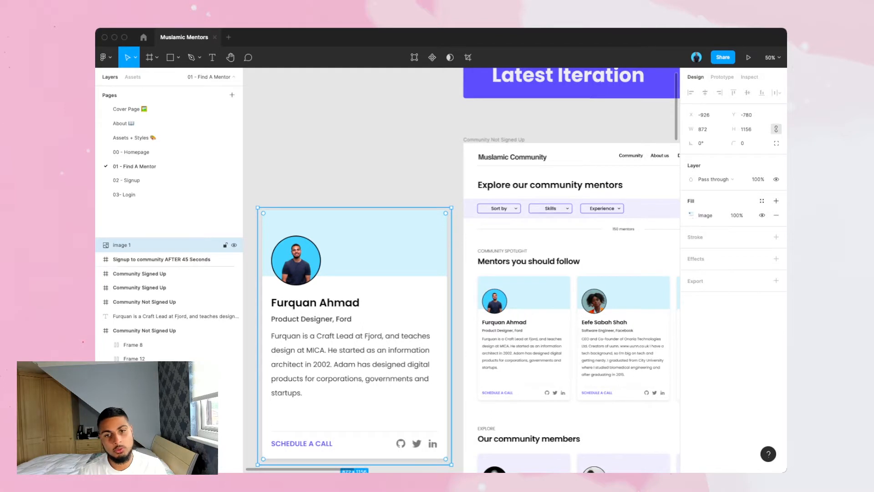
{"action": "scroll", "coordinate": [451, 270], "scroll_direction": "up", "scroll_amount": 1}
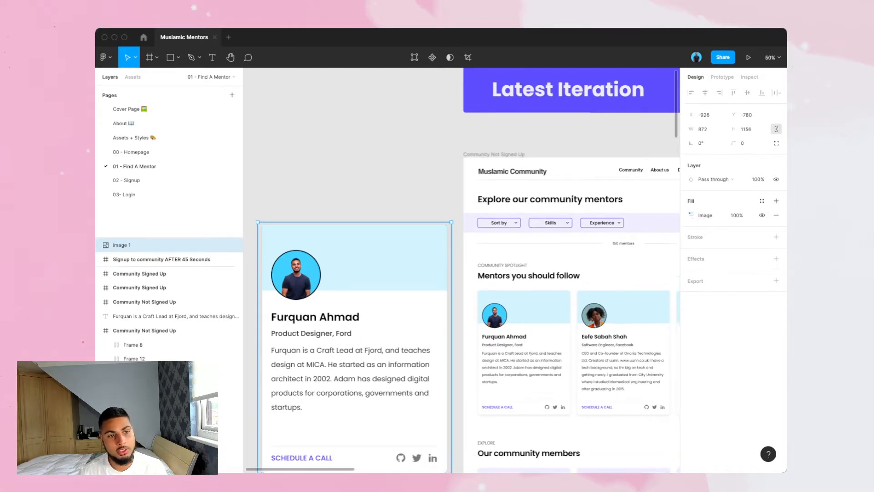
- Delete the pasted card image and try pasting the first mentor profile card onto the canvas again
{"action": "key", "text": "Delete"}
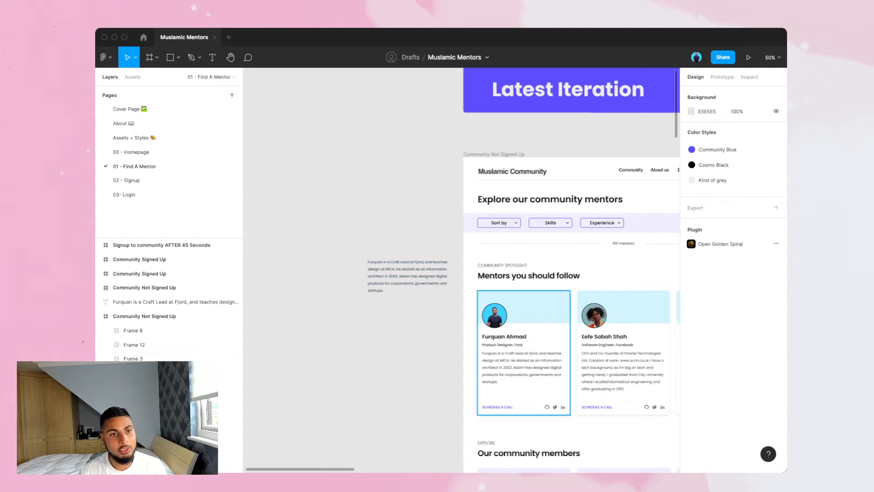
{"action": "left_click", "coordinate": [524, 355]}
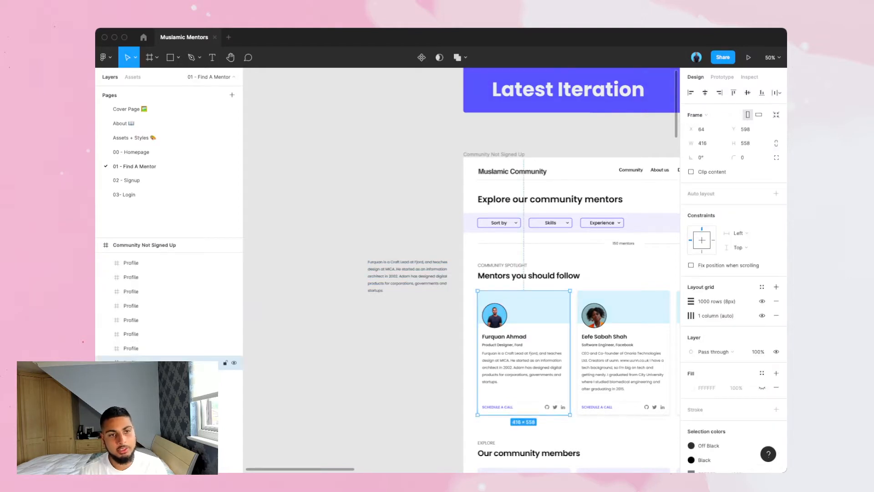
{"action": "key", "text": "Escape"}
{"action": "key", "text": "super+v"}
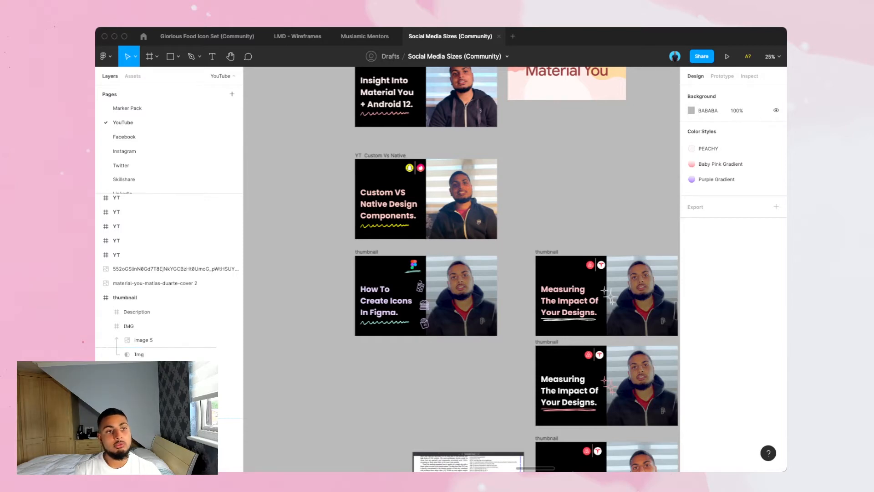
{"action": "left_click", "coordinate": [131, 411]}
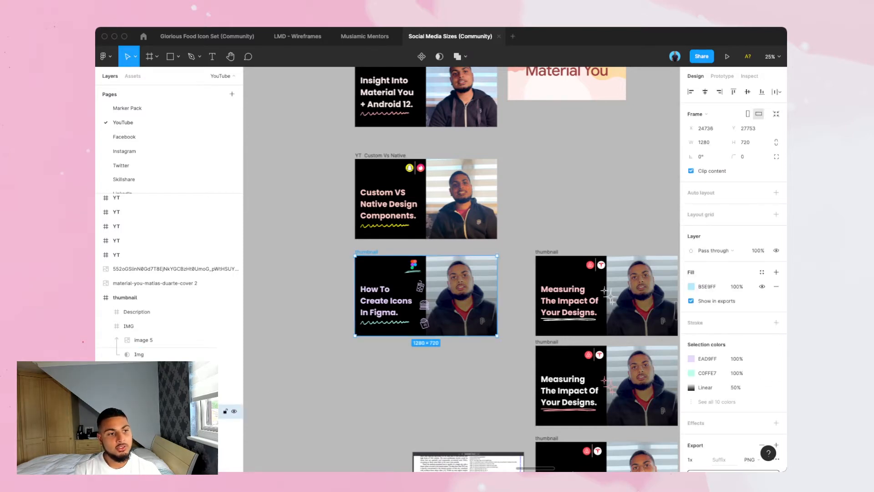
{"action": "double_click", "coordinate": [132, 411]}
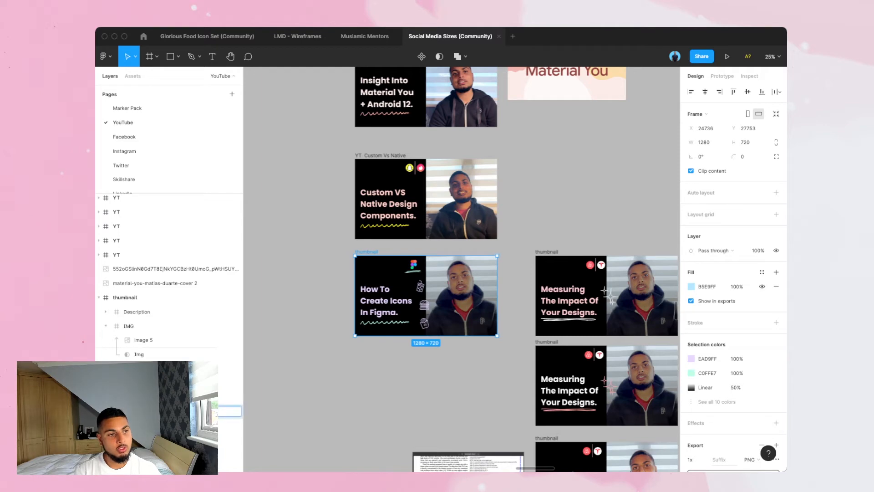
{"action": "left_click", "coordinate": [132, 448]}
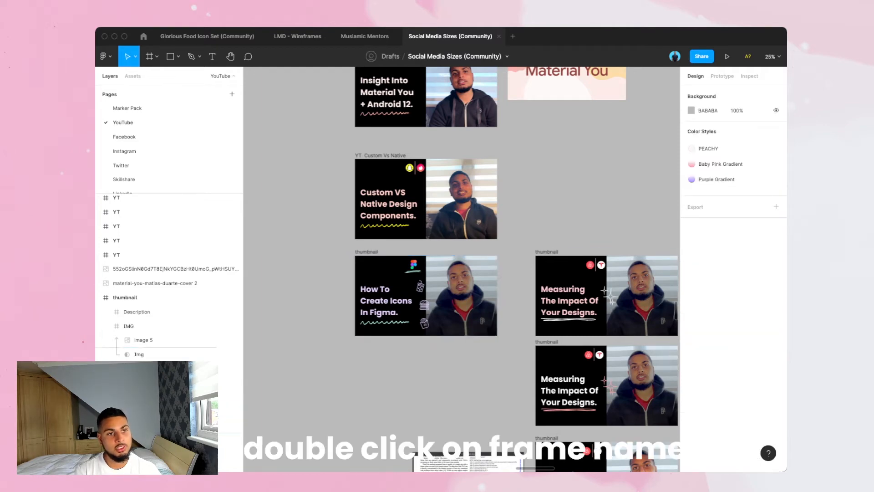
- Rename the frame of the "How To Create Icons In Figma" thumbnail as "how to create icons"
{"action": "double_click", "coordinate": [366, 251]}
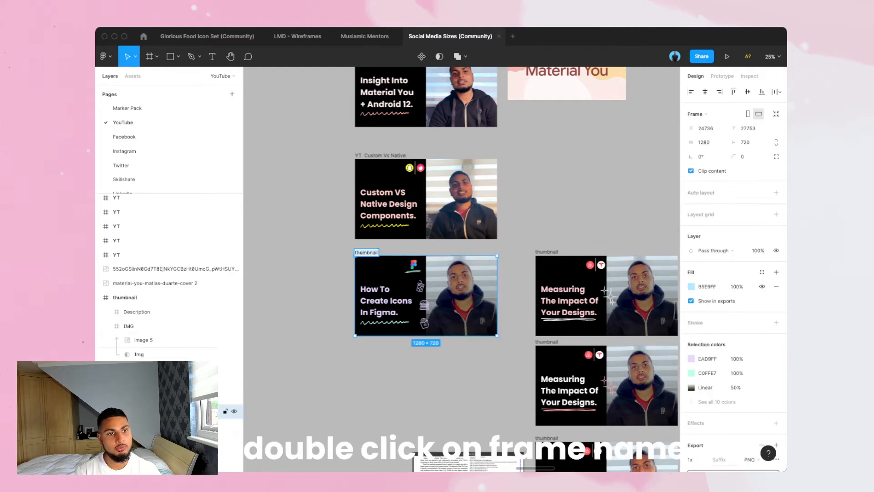
{"action": "type", "text": "h"}
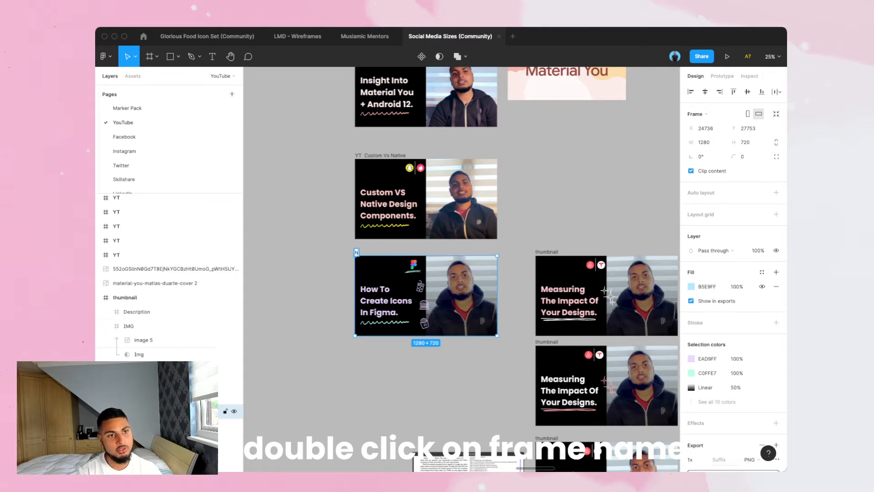
{"action": "type", "text": "ow to create icons"}
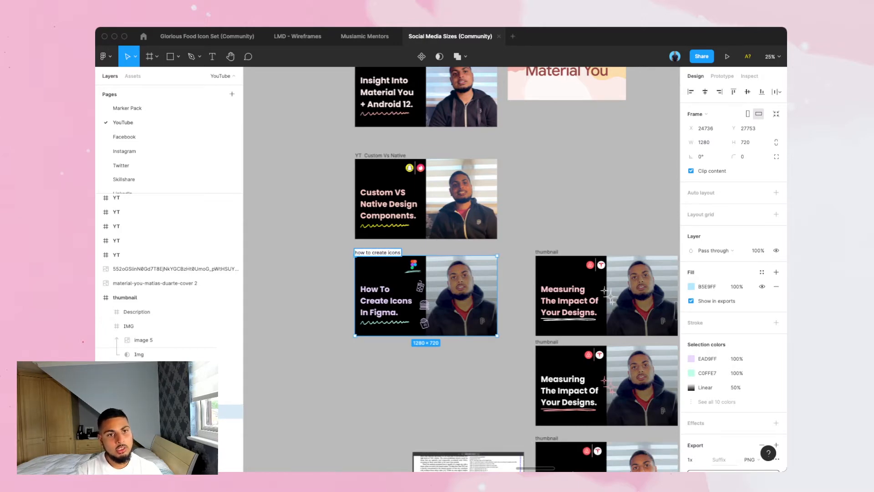
{"action": "left_click", "coordinate": [517, 253]}
- Rename the uppermost "Measuring The Impact Of Your Designs" thumbnail frame as "measujirng imapct"
{"action": "double_click", "coordinate": [546, 251]}
{"action": "type", "text": "measujirng impact"}
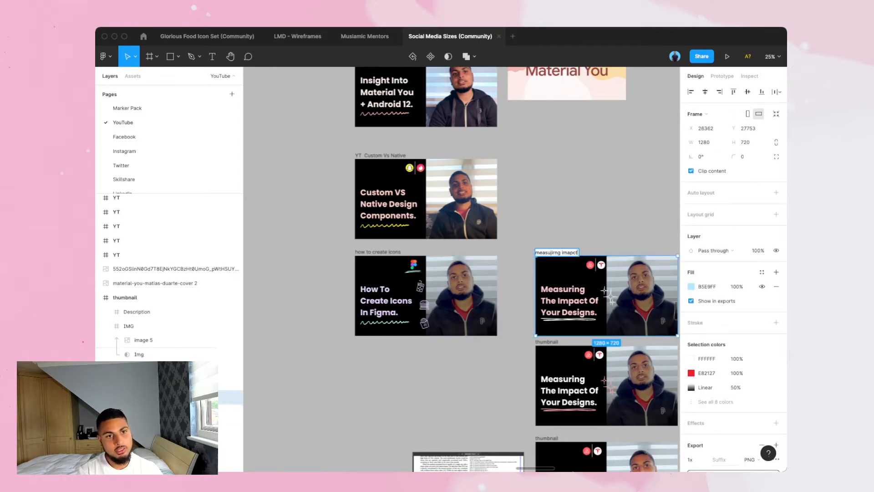
{"action": "key", "text": "Return"}
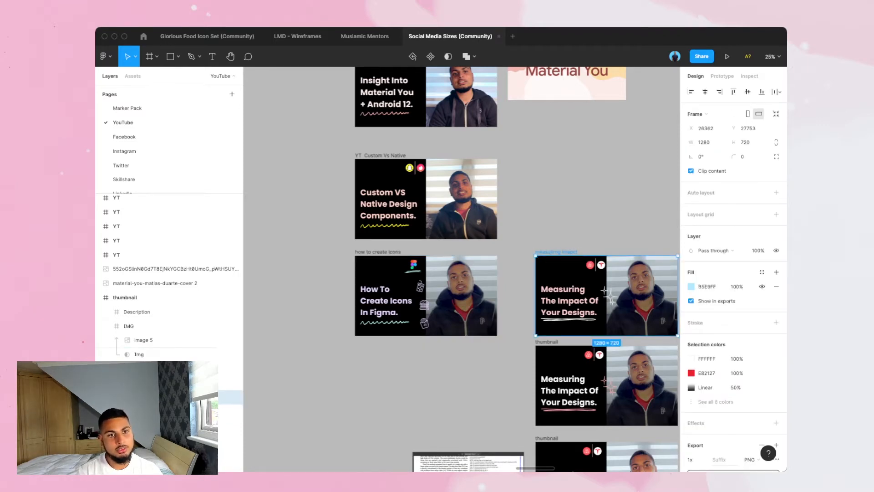
{"action": "key", "text": "Escape"}
{"action": "left_click", "coordinate": [557, 251]}
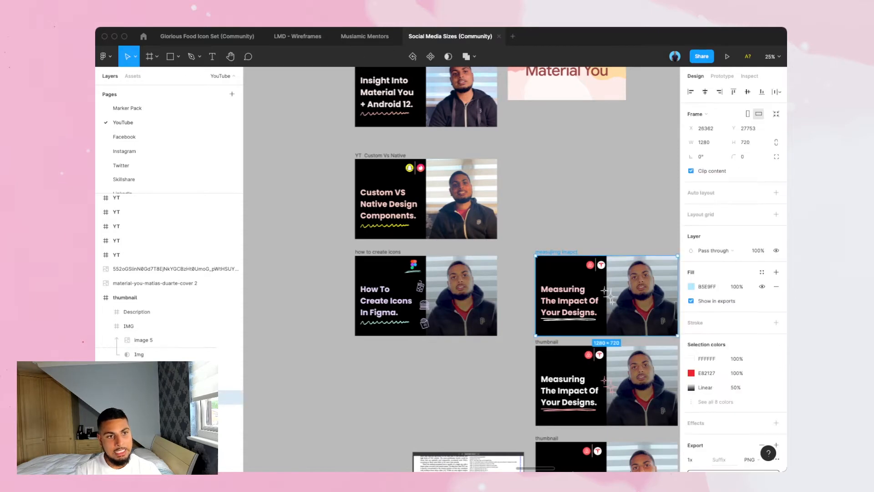
{"action": "left_click", "coordinate": [377, 251]}
{"action": "scroll", "coordinate": [460, 269], "scroll_direction": "right", "scroll_amount": 3}
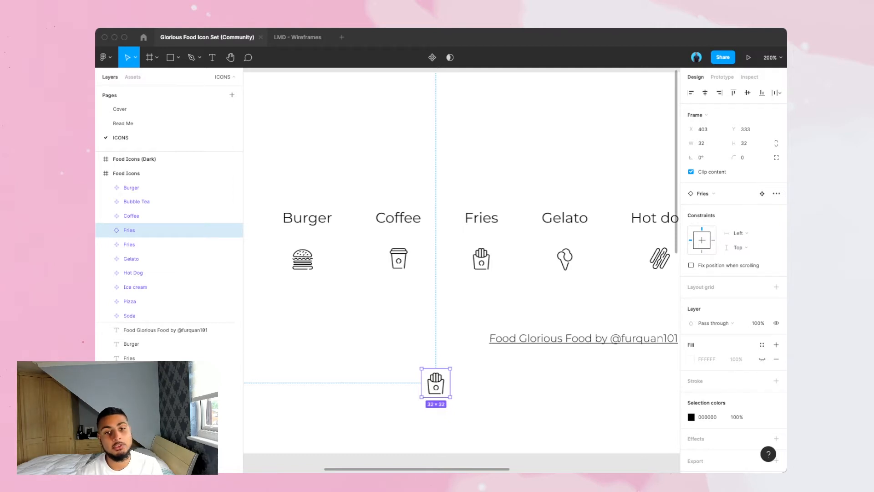
- Scale the separate Fries icon below the icon row proportionally to 40 × 40 with the Scale tool
{"action": "key", "text": "k"}
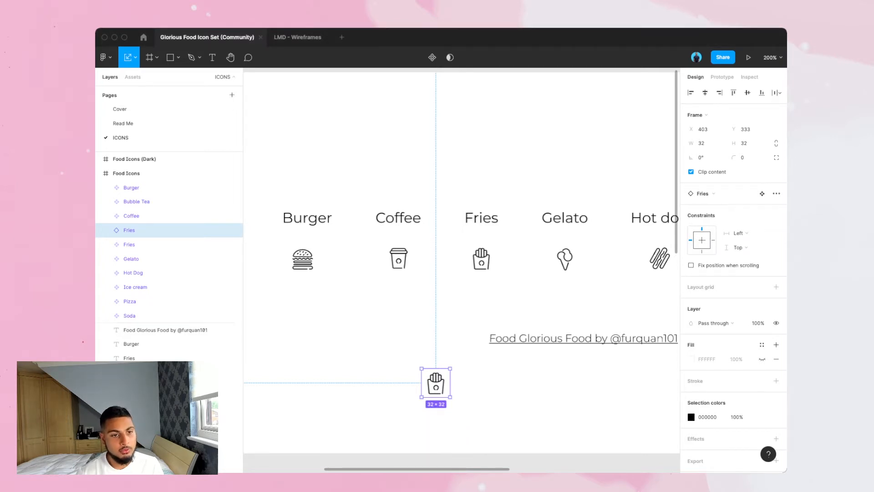
{"action": "mouse_move", "coordinate": [450, 367]}
{"action": "left_mouse_down"}
{"action": "mouse_move", "coordinate": [464, 354]}
{"action": "mouse_move", "coordinate": [444, 375]}
{"action": "mouse_move", "coordinate": [513, 303]}
{"action": "mouse_move", "coordinate": [457, 360]}
{"action": "left_mouse_up"}
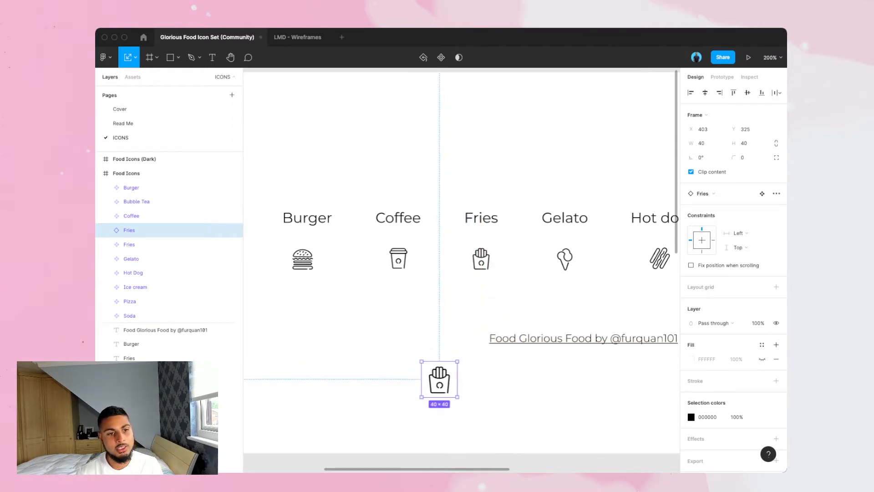
{"action": "key", "text": "Escape"}
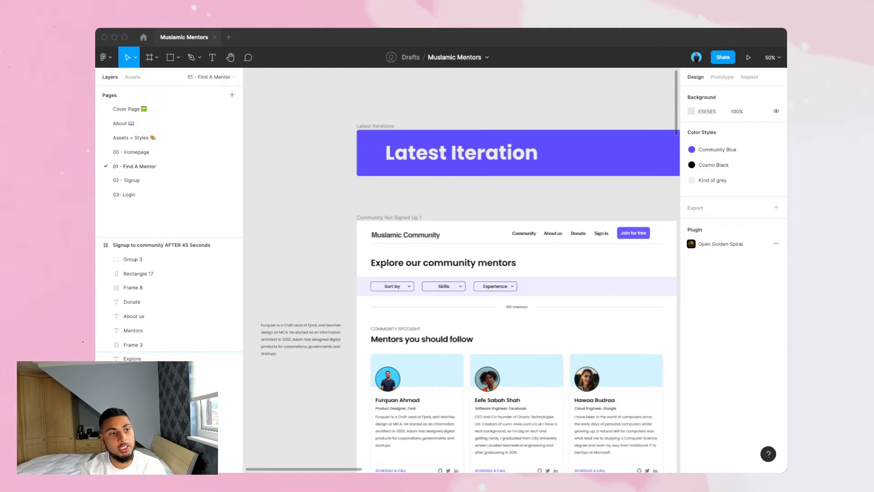
- Collapse all expanded layers on the 01 - Find A Mentor page so only the top-level frames are listed
{"action": "key", "text": "alt+l"}
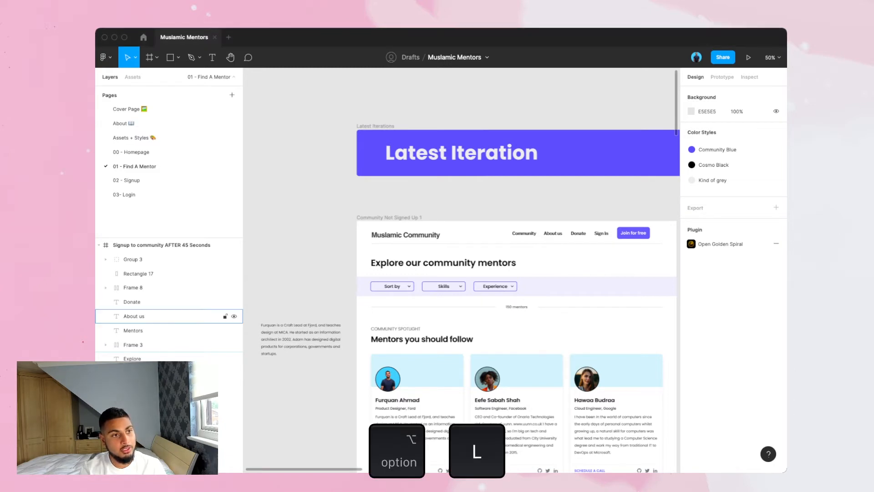
{"action": "scroll", "coordinate": [169, 328], "scroll_direction": "down", "scroll_amount": 10}
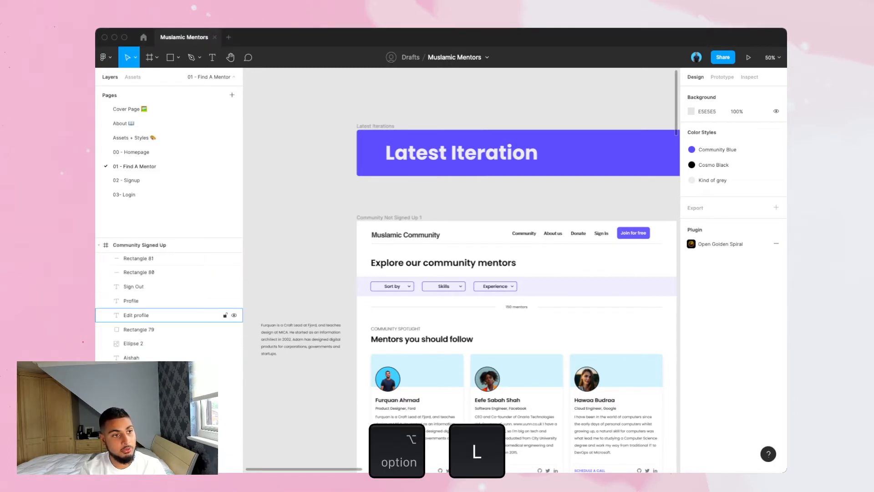
{"action": "scroll", "coordinate": [168, 307], "scroll_direction": "up", "scroll_amount": 4}
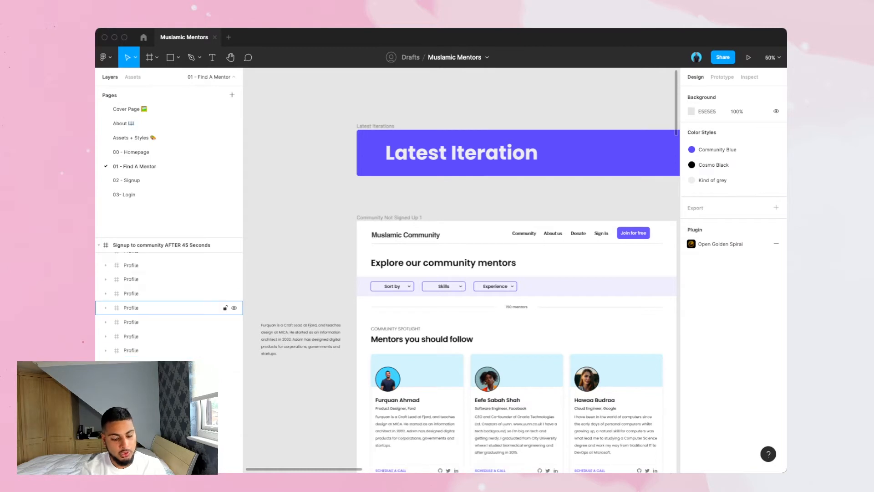
{"action": "scroll", "coordinate": [169, 314], "scroll_direction": "down", "scroll_amount": 3}
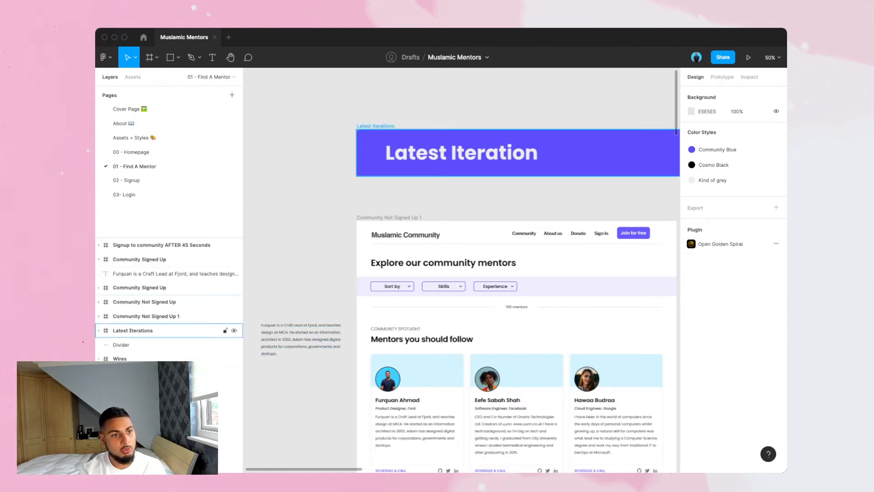
- Nest the loose biography text inside the Community Not Signed Up 1 frame and move it over the frame's mentor section
{"action": "left_click", "coordinate": [301, 339]}
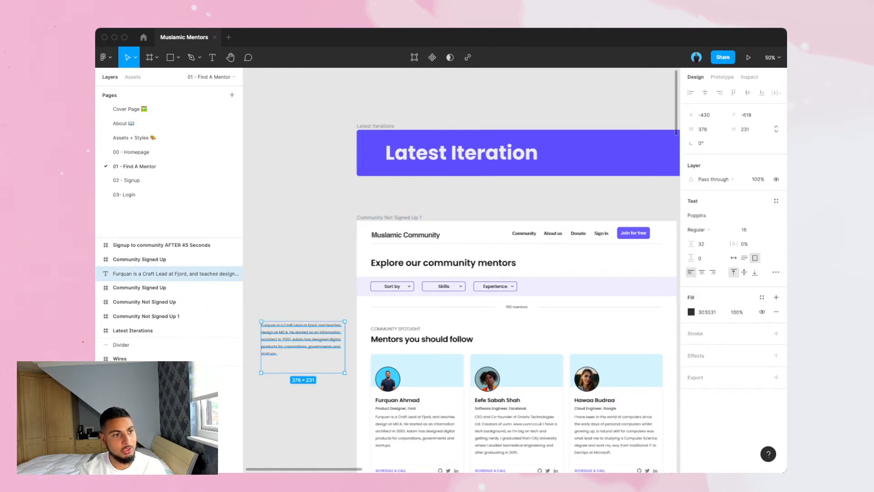
{"action": "left_click_drag", "start_coordinate": [159, 273], "coordinate": [159, 316]}
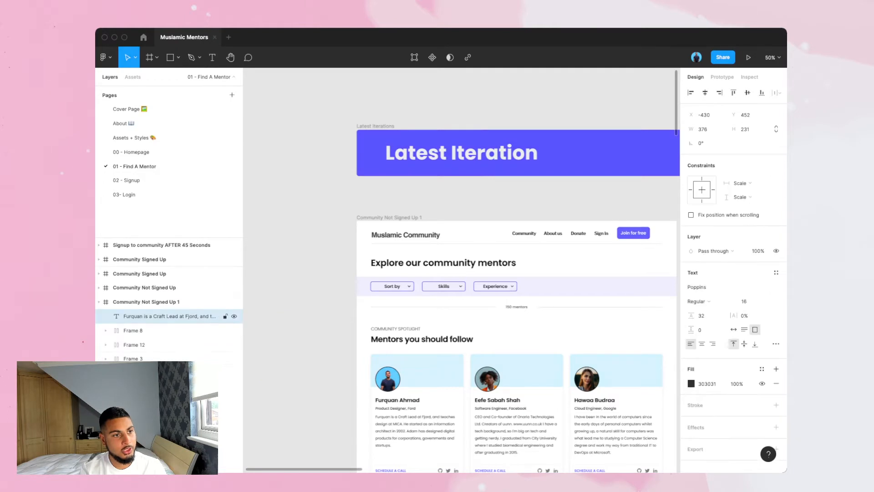
{"action": "left_click", "coordinate": [389, 218]}
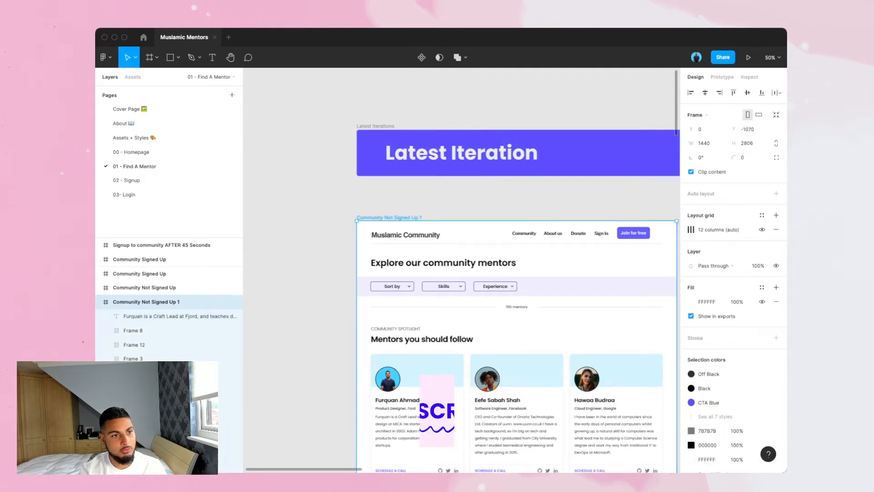
{"action": "left_click", "coordinate": [223, 316]}
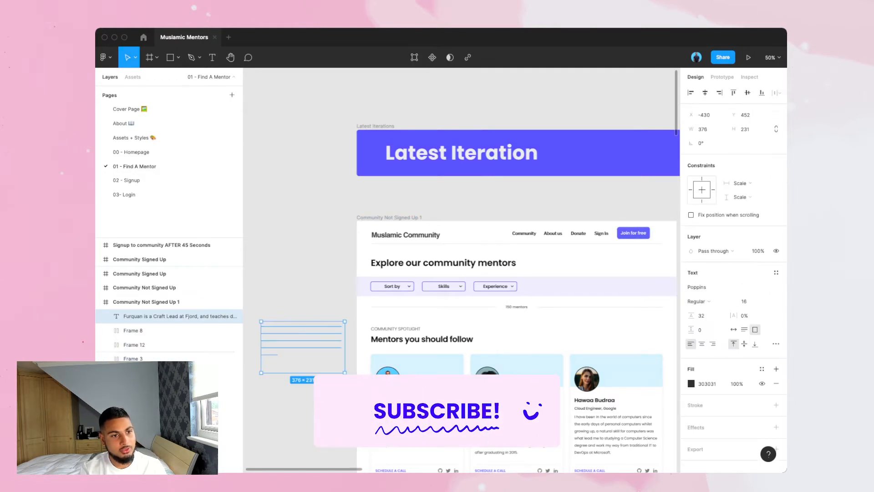
{"action": "left_click_drag", "start_coordinate": [303, 347], "coordinate": [576, 336]}
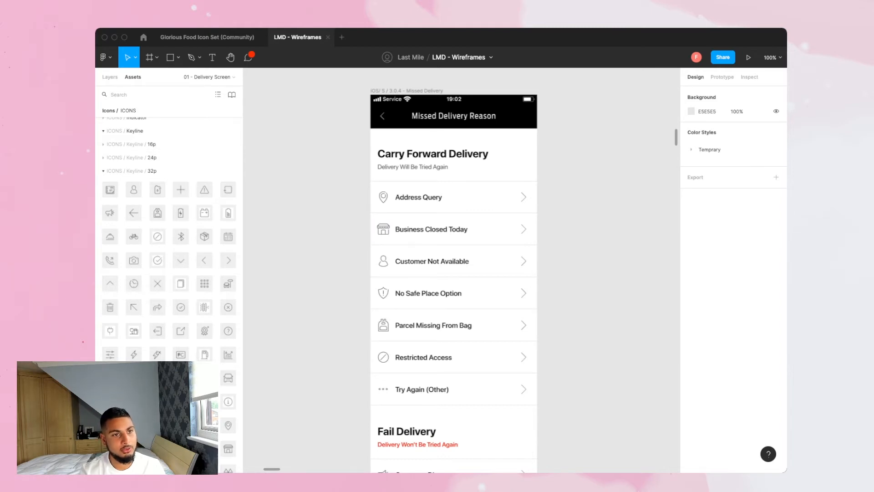
- Replace the icon in the Business Closed Today row with the 32p Calendar icon and open its Swap Instance list
{"action": "left_click", "coordinate": [453, 229]}
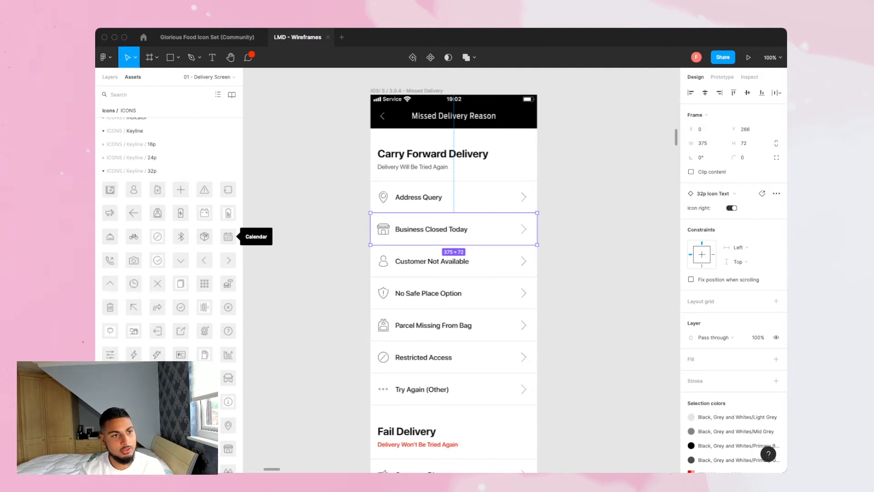
{"action": "left_click_drag", "start_coordinate": [228, 236], "coordinate": [387, 233]}
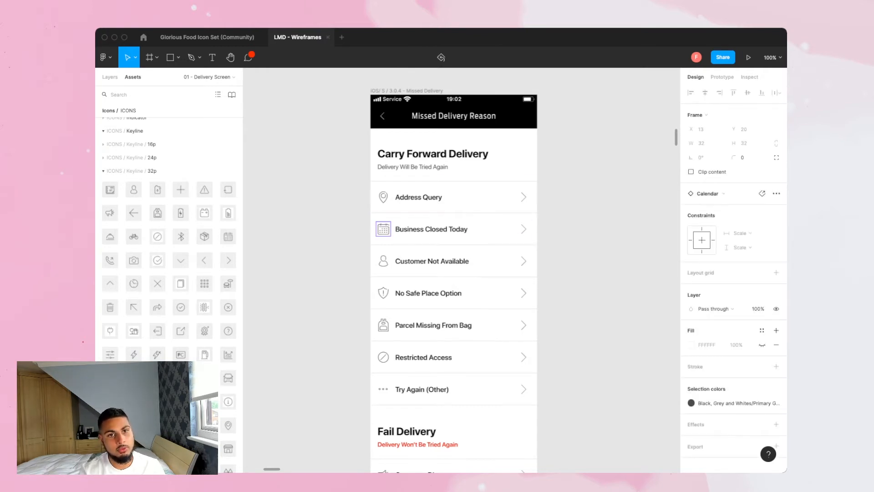
{"action": "left_click", "coordinate": [723, 194]}
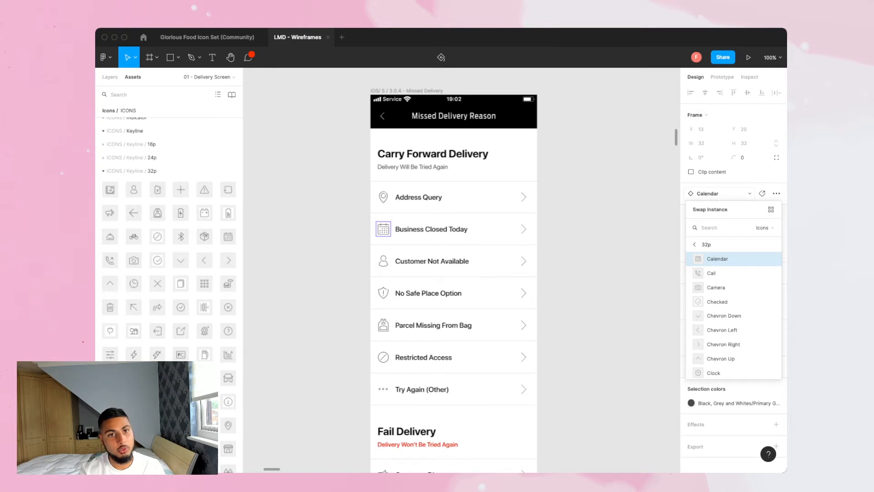
- Open the Swap Instance list for the icon in the Customer Not Available row and close it without swapping
{"action": "left_click", "coordinate": [723, 194]}
{"action": "left_click", "coordinate": [437, 262]}
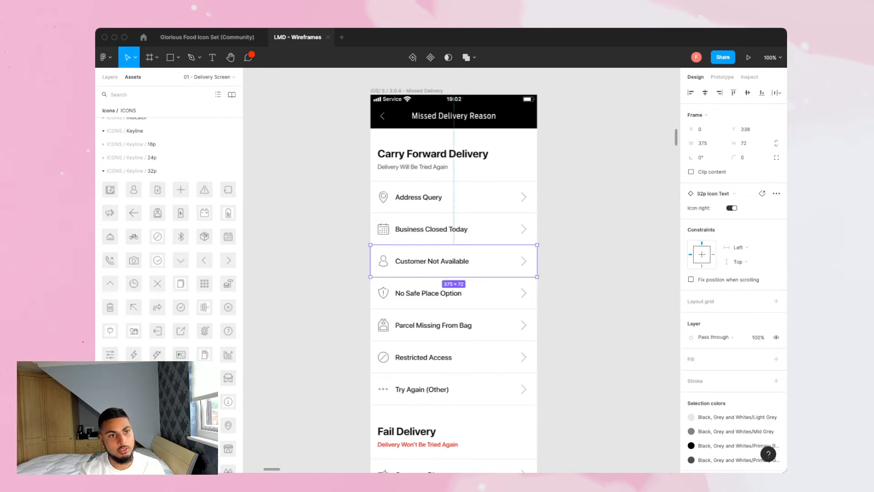
{"action": "double_click", "coordinate": [383, 261]}
{"action": "left_click", "coordinate": [723, 193]}
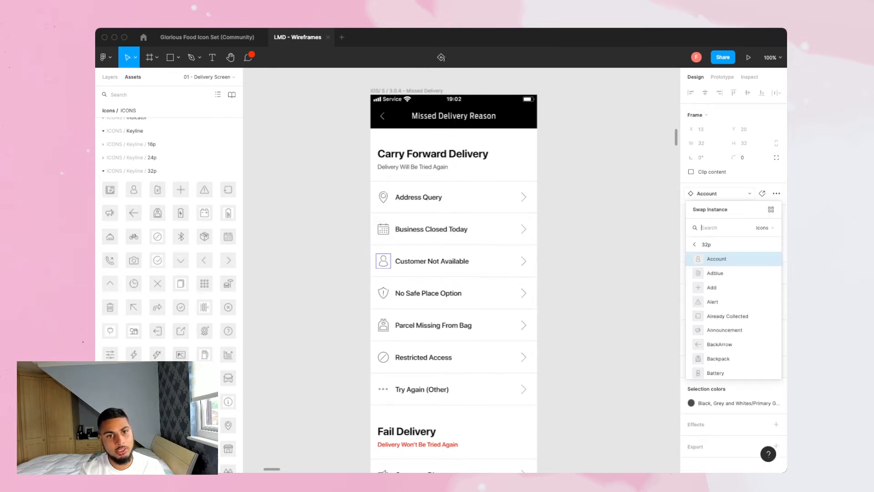
{"action": "key", "text": "Escape"}
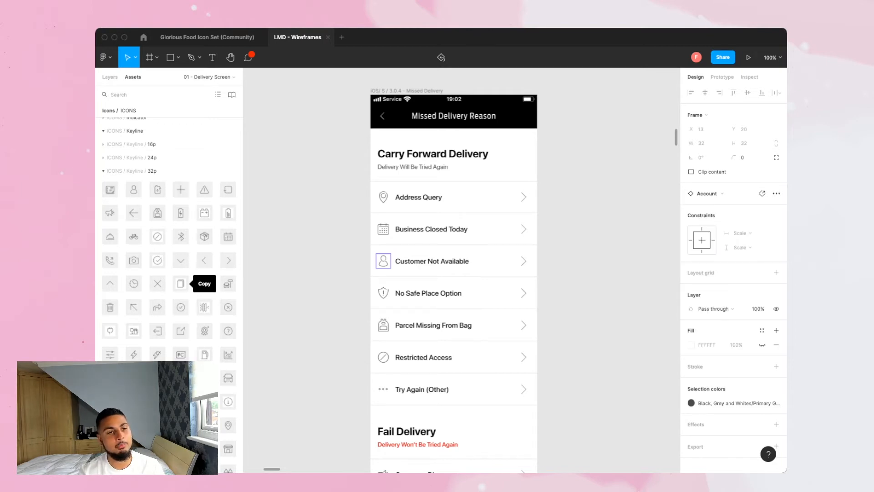
{"action": "scroll", "coordinate": [181, 308], "scroll_direction": "down", "scroll_amount": 1}
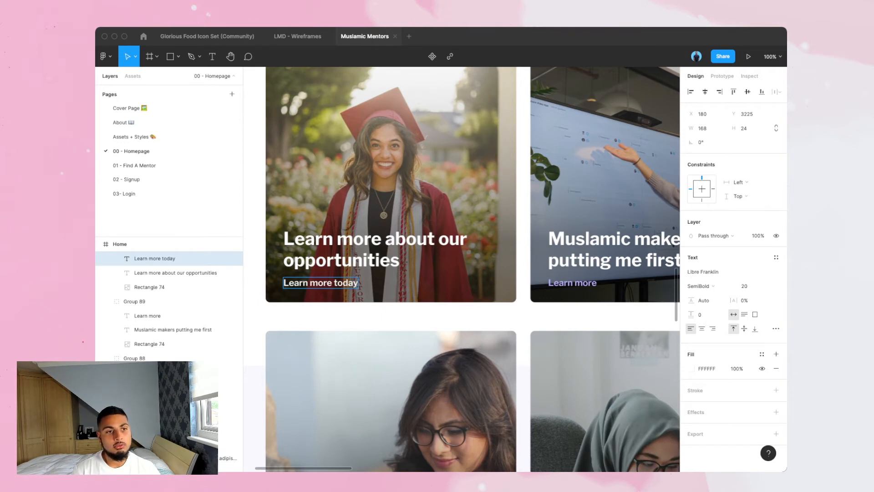
- Copy the "Learn more today" text from the card headed "Learn more about our opportunities"
{"action": "left_click", "coordinate": [358, 283]}
{"action": "left_click", "coordinate": [343, 283]}
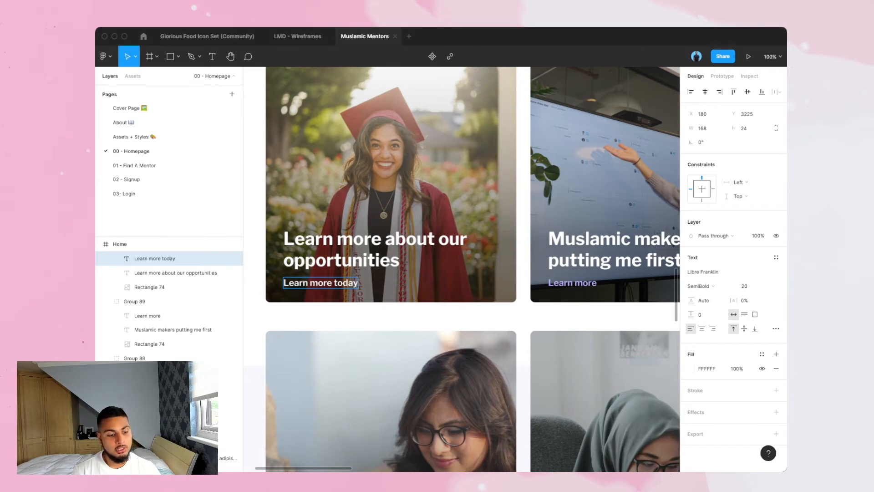
{"action": "key", "text": "super+a"}
{"action": "key", "text": "super+c"}
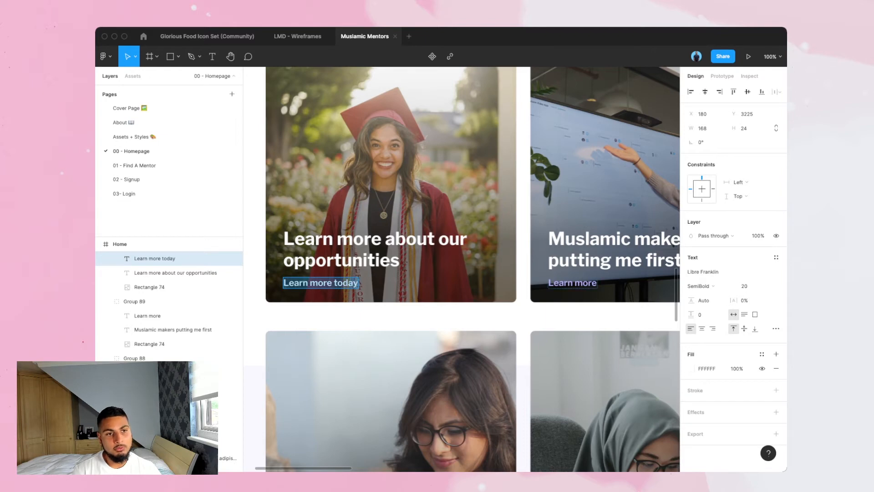
- Try to paste the copied text with its original formatting over "Learn more" on the neighbouring card, and undo it
{"action": "left_click", "coordinate": [572, 283], "text": "super"}
{"action": "double_click", "coordinate": [572, 282]}
{"action": "key", "text": "super+v"}
{"action": "key", "text": "super+z"}
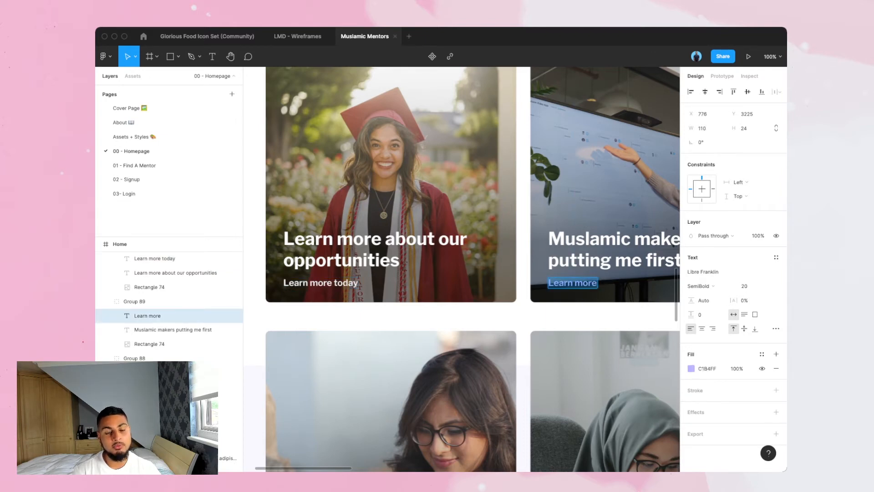
{"action": "key", "text": "super+z"}
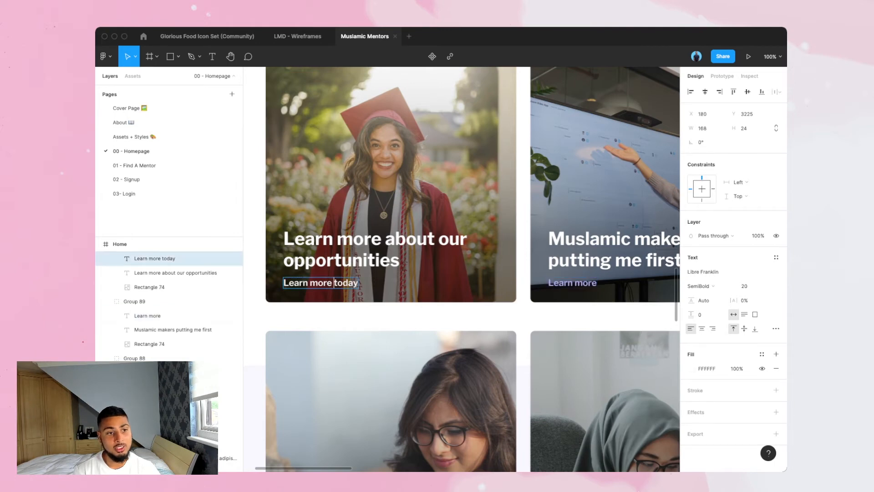
- Replace "Learn more" on the neighbouring card with "Learn more today", pasting it so it keeps the destination's lilac style
{"action": "key", "text": "super+a"}
{"action": "key", "text": "super+shift+v"}
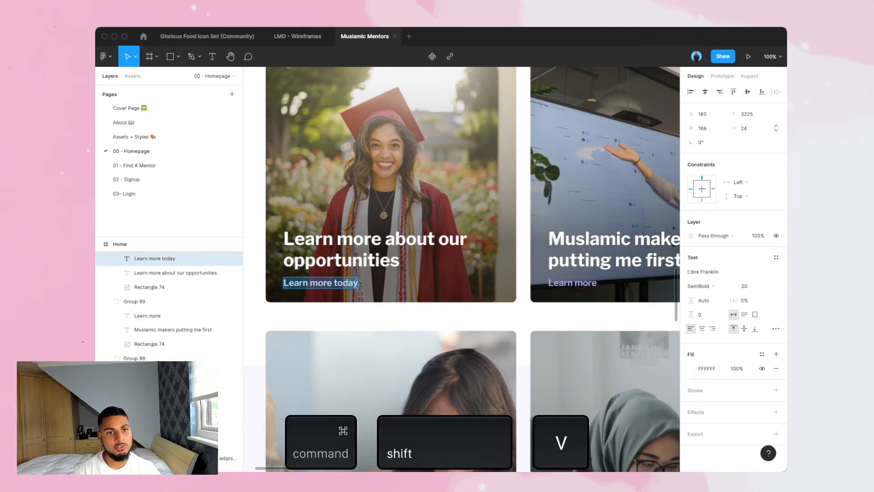
{"action": "left_click", "coordinate": [572, 283]}
{"action": "key", "text": "super+a"}
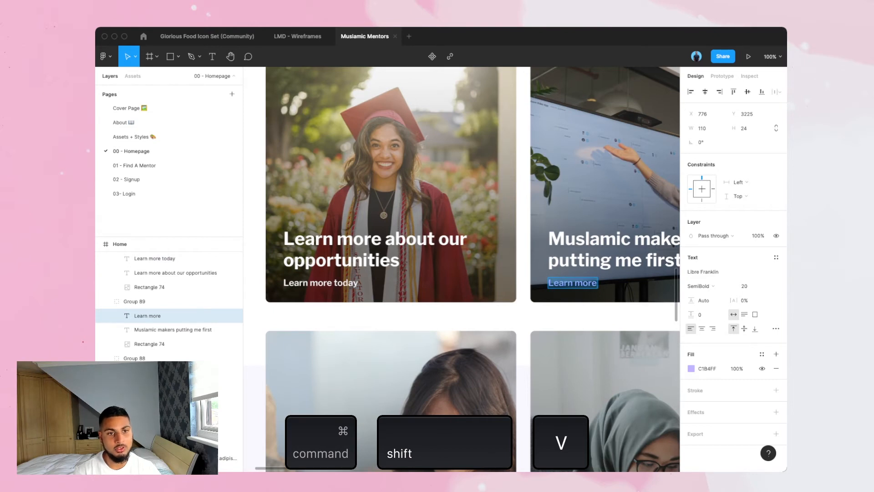
{"action": "key", "text": "super+shift+v"}
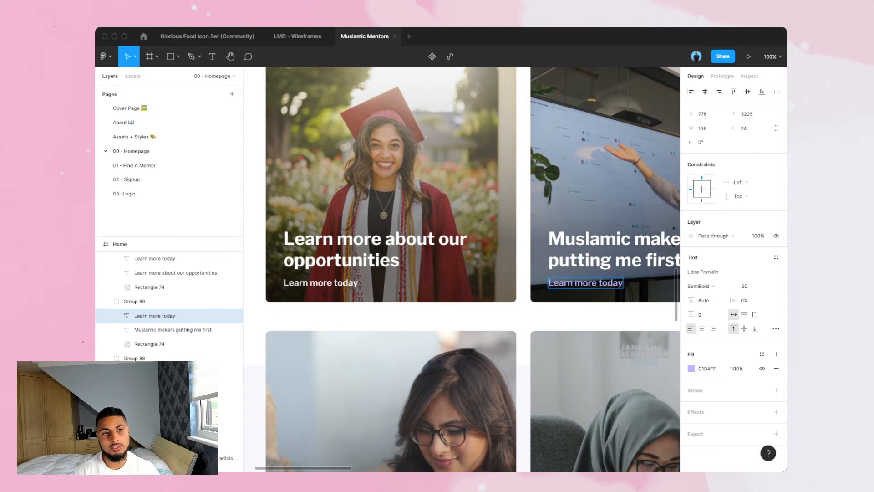
{"action": "key", "text": "Escape"}
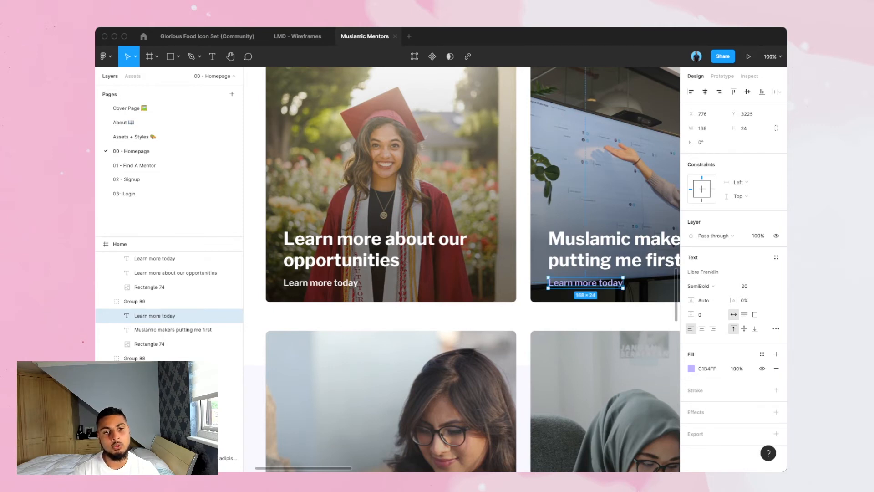
{"action": "scroll", "coordinate": [462, 269], "scroll_direction": "right", "scroll_amount": 2}
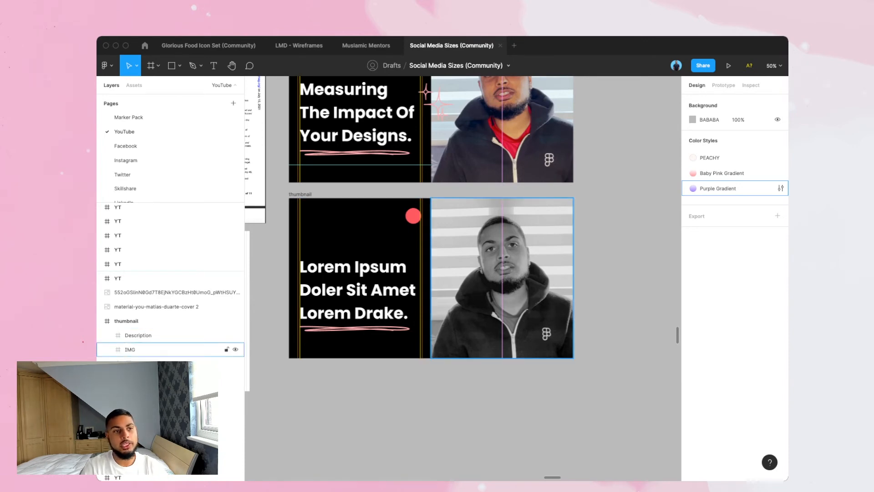
- Place the femke.design job board image over the portrait in the lower thumbnail's IMG frame and move it to X -381, Y -111
{"action": "left_click", "coordinate": [137, 349]}
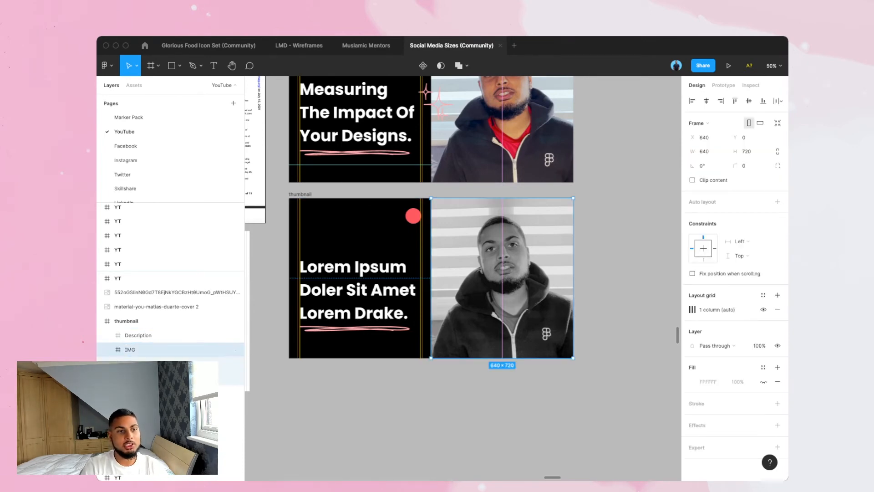
{"action": "left_click", "coordinate": [137, 363]}
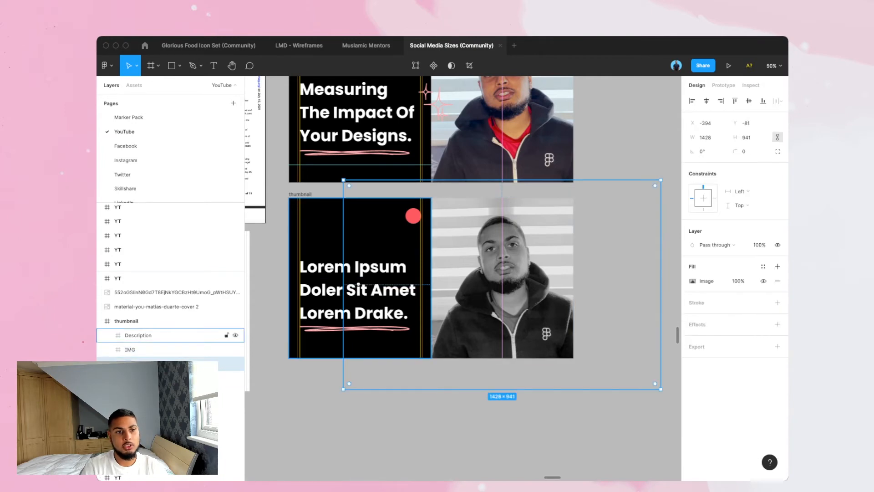
{"action": "key", "text": "super+shift+k"}
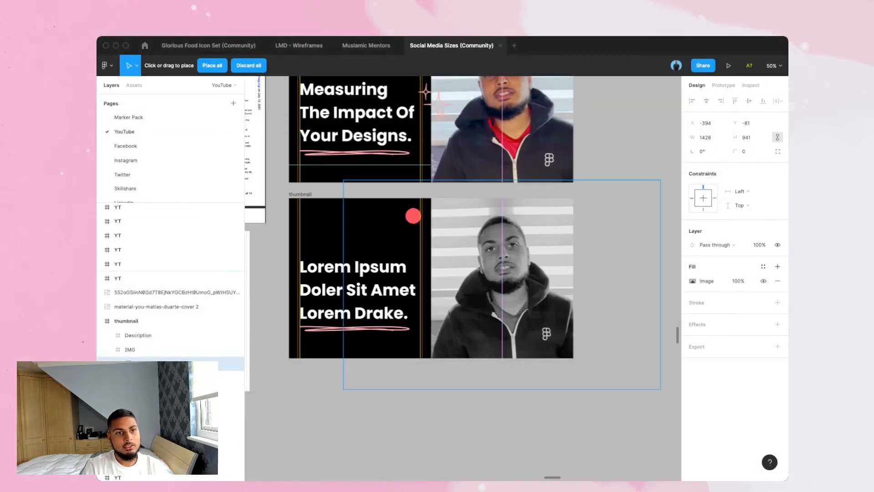
{"action": "left_click", "coordinate": [502, 278]}
{"action": "scroll", "coordinate": [502, 278], "scroll_direction": "right", "scroll_amount": 1}
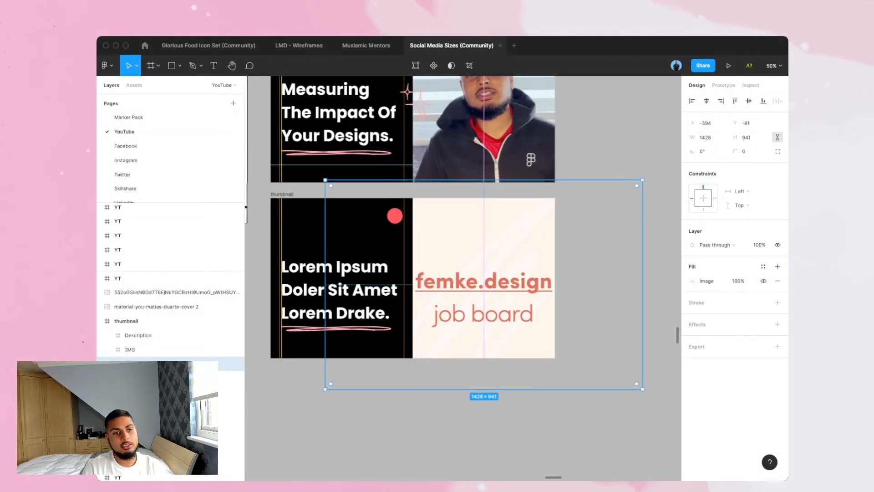
{"action": "left_click_drag", "start_coordinate": [502, 278], "coordinate": [505, 272]}
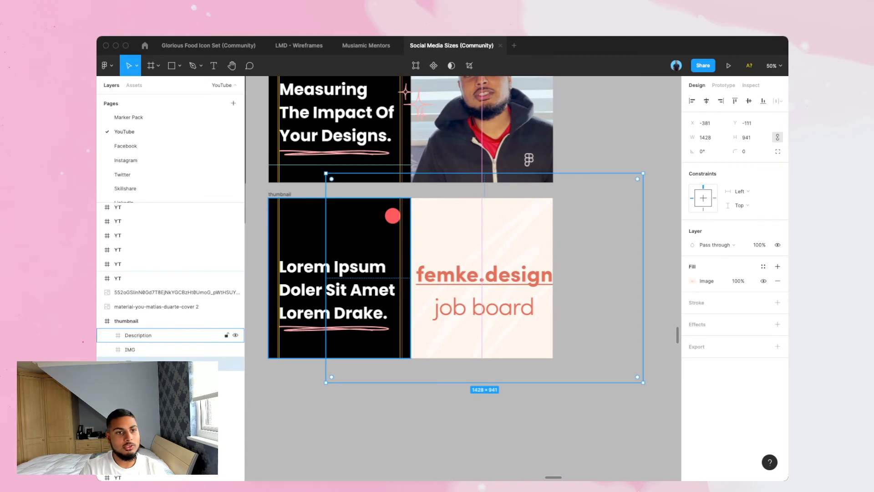
{"action": "scroll", "coordinate": [484, 277], "scroll_direction": "up", "scroll_amount": 1}
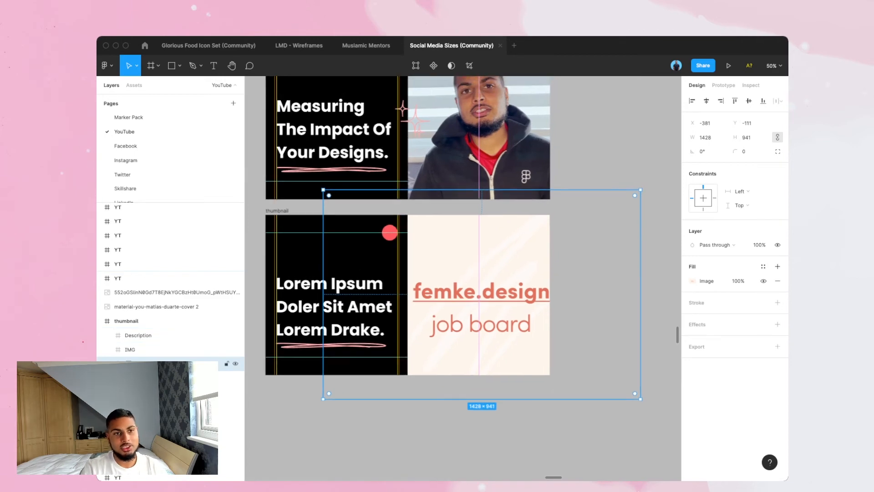
{"action": "key", "text": "Escape"}
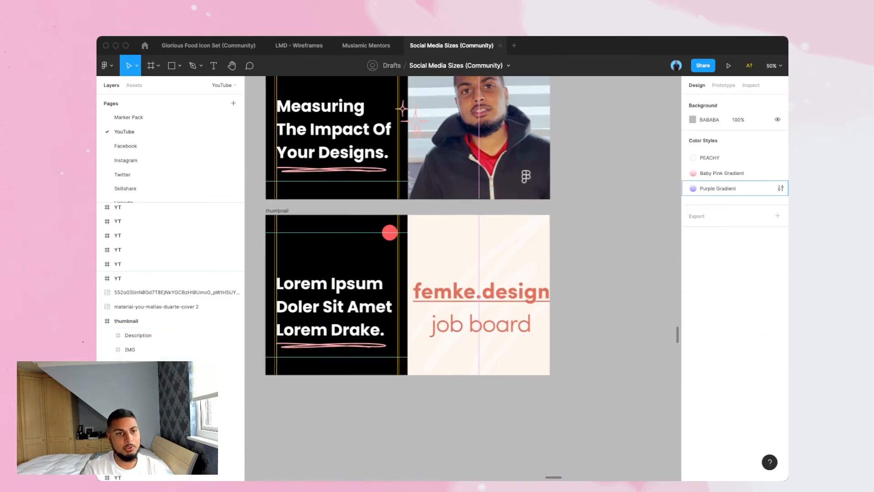
- Place an image from the IMG folder into the red circle of the lower thumbnail
{"action": "key", "text": "super+shift+k"}
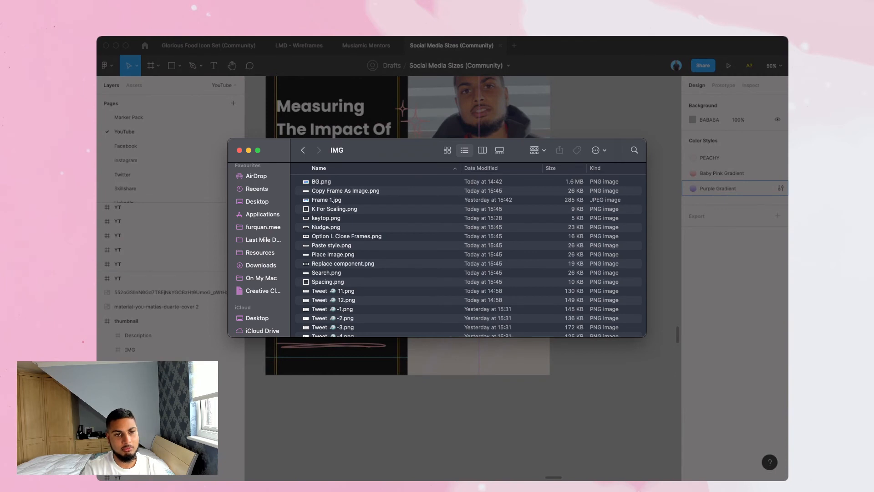
{"action": "key", "text": "Return"}
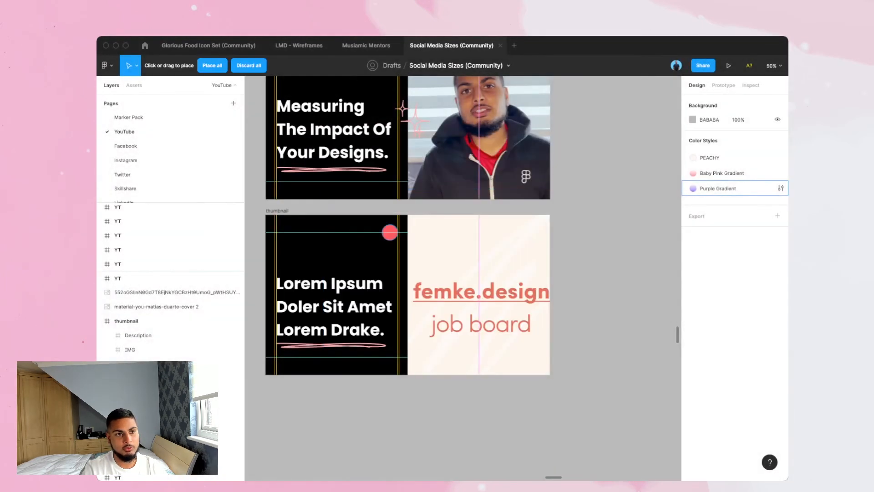
{"action": "left_click", "coordinate": [389, 233]}
{"action": "scroll", "coordinate": [390, 232], "scroll_direction": "up", "scroll_amount": 2}
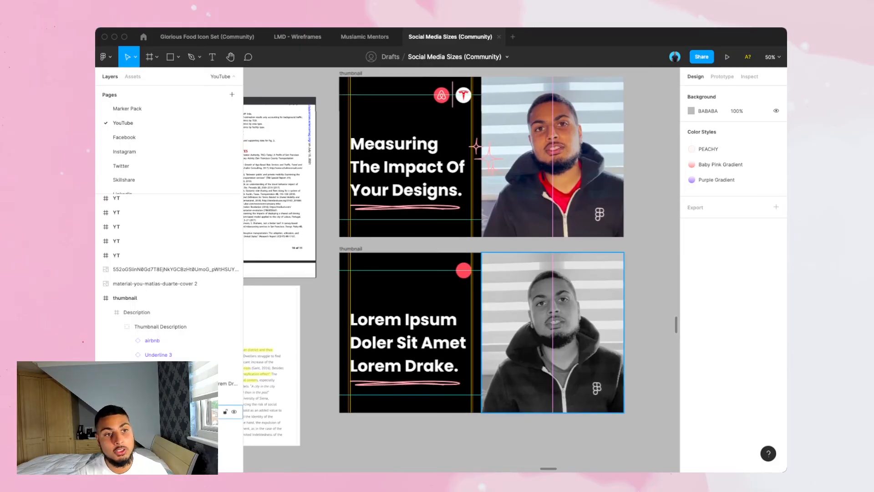
- Search the quick actions for "unspla" and for "map", and close the search without running a plugin
{"action": "key", "text": "super+slash"}
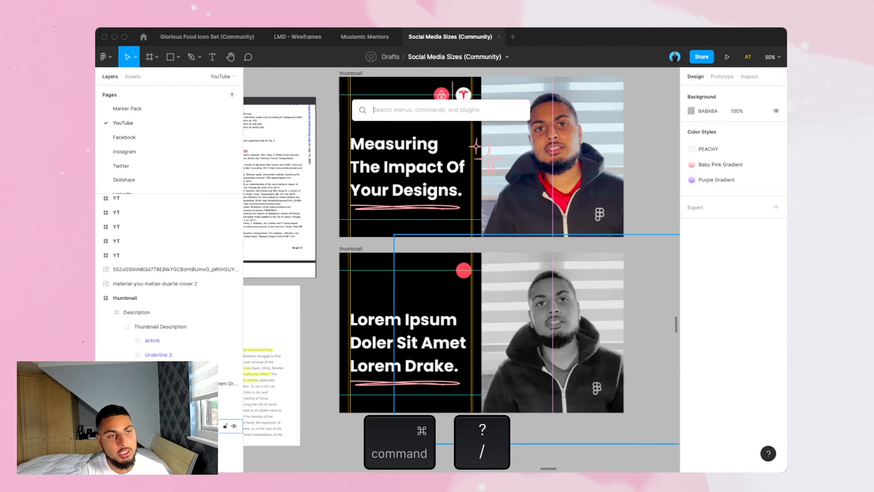
{"action": "type", "text": "unspla"}
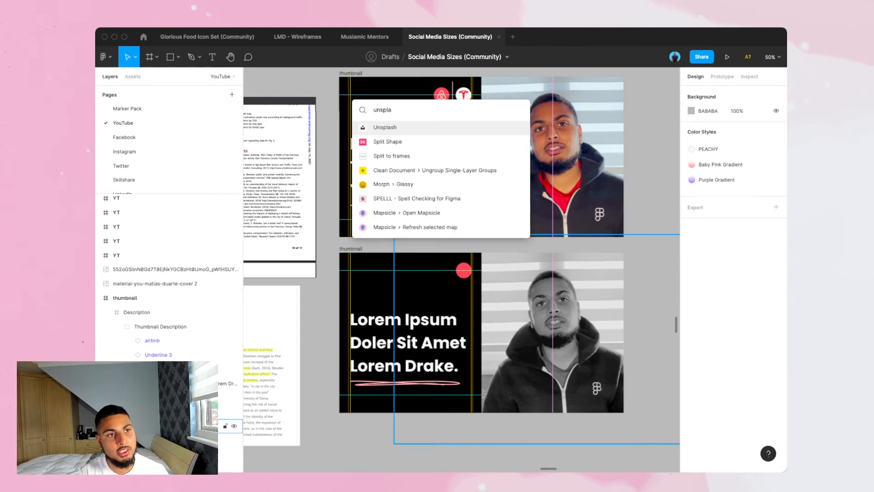
{"action": "key", "text": "super+a"}
{"action": "key", "text": "BackSpace"}
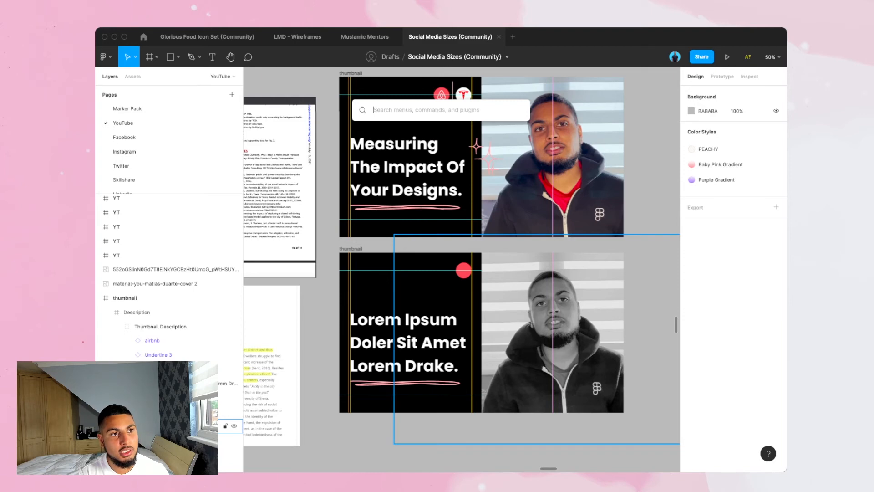
{"action": "type", "text": "map"}
{"action": "key", "text": "super+a"}
{"action": "key", "text": "BackSpace"}
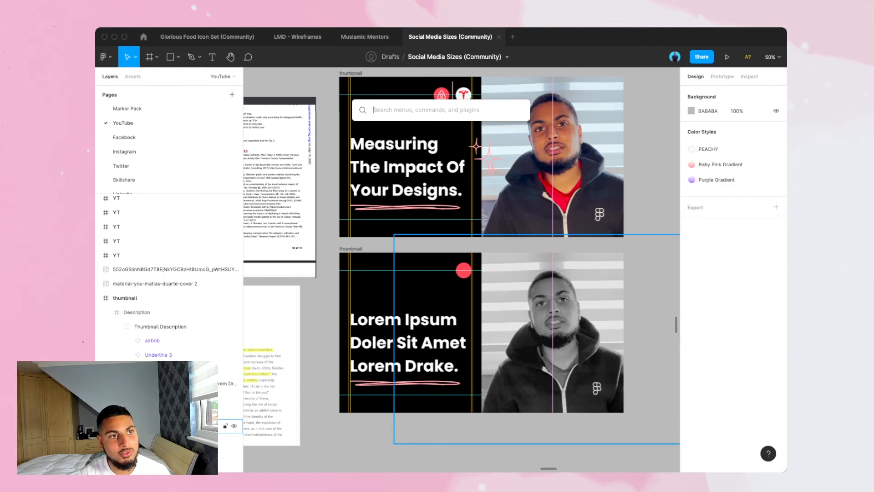
{"action": "key", "text": "Escape"}
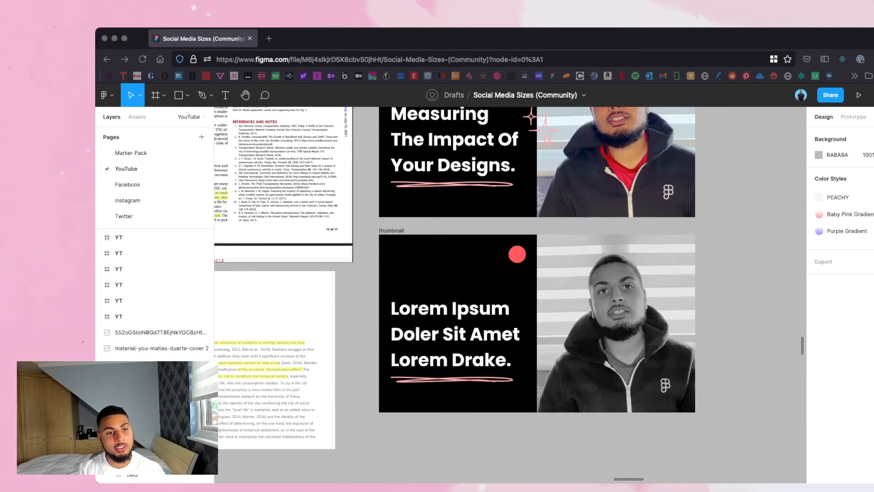
- Measure the spacing between the lower thumbnail's Lorem Ipsum heading and the underline graphic beneath it
{"action": "left_click", "coordinate": [457, 276]}
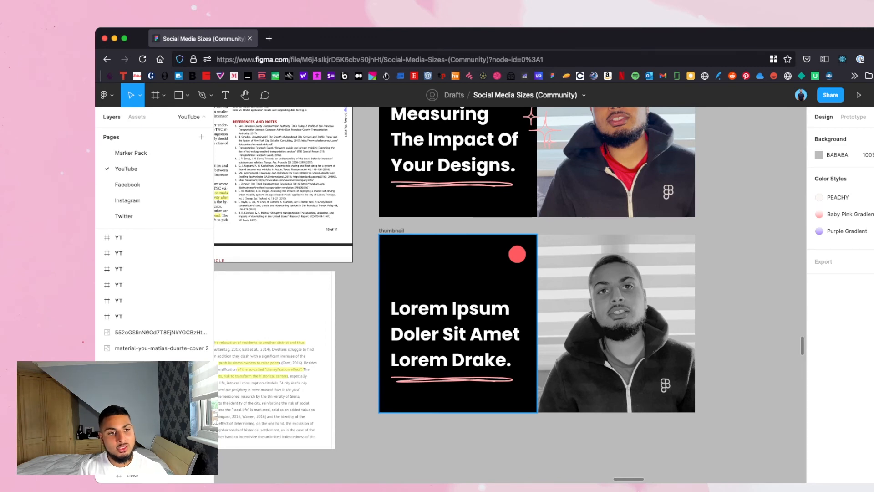
{"action": "left_click", "coordinate": [457, 323]}
{"action": "double_click", "coordinate": [457, 324]}
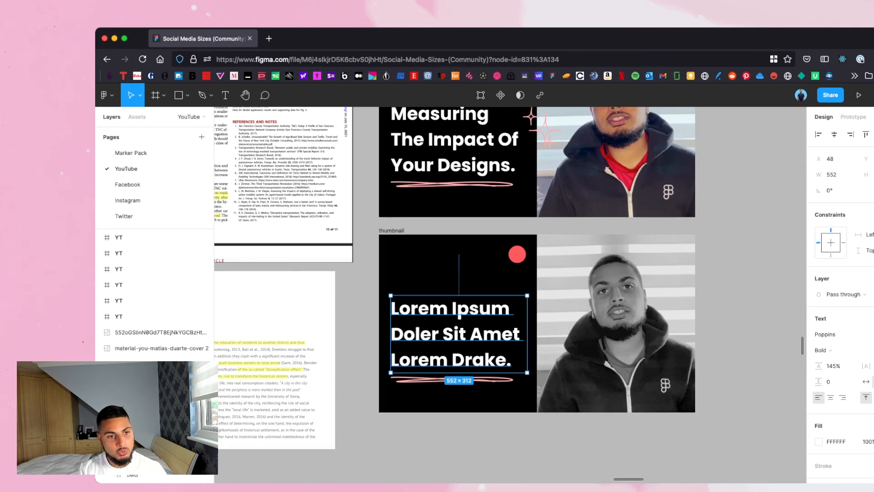
{"action": "left_click", "coordinate": [452, 379]}
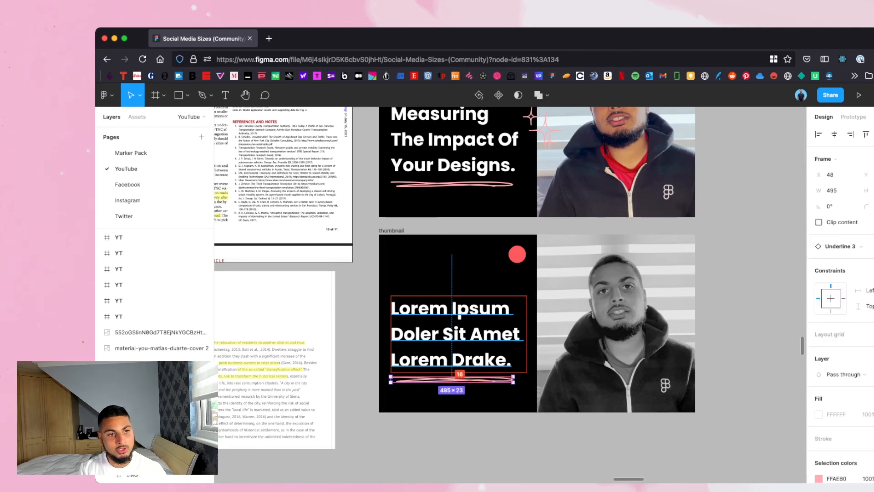
{"action": "left_click", "coordinate": [459, 315]}
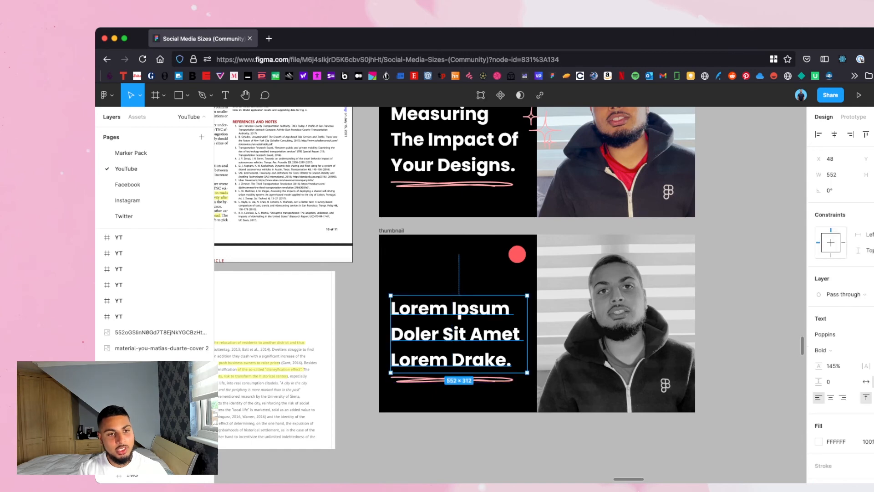
{"action": "key", "text": "shift+alt"}
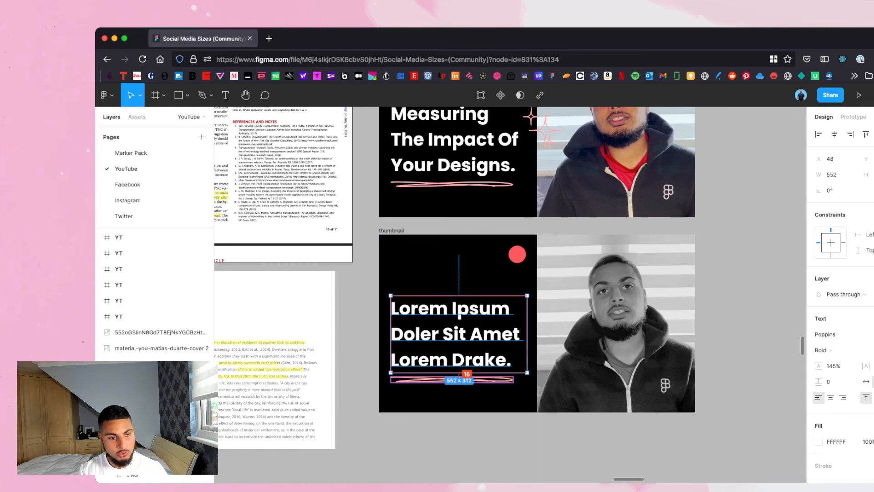
- Nudge the Lorem Ipsum heading up and down in 10 px steps with measurements shown, ending 16 px above the underline
{"action": "key", "text": "alt+shift+Up"}
{"action": "key", "text": "alt+shift+Up"}
{"action": "key", "text": "alt+shift+Up"}
{"action": "key", "text": "alt+shift+Down"}
{"action": "key", "text": "alt+shift+Down"}
{"action": "key", "text": "alt+shift+Down"}
{"action": "key", "text": "alt+shift+Up"}
{"action": "key", "text": "alt+shift+Up"}
{"action": "key", "text": "alt+shift+Down"}
{"action": "key", "text": "alt+shift+Down"}
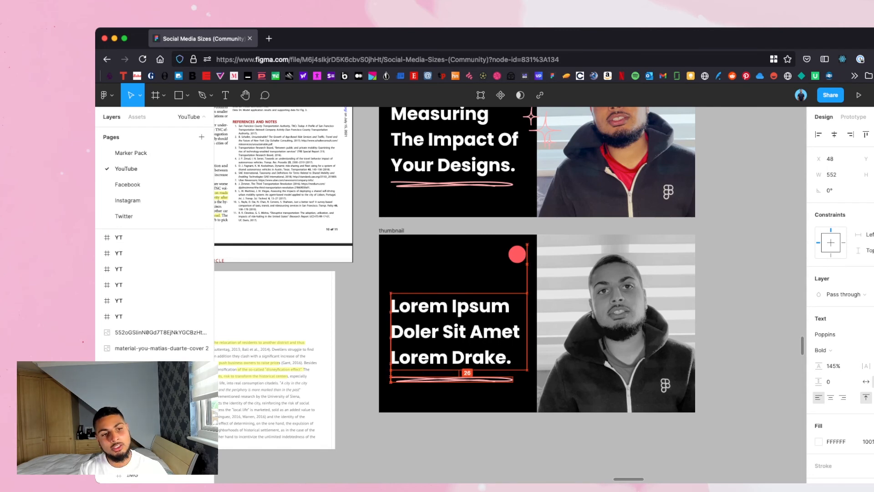
{"action": "key", "text": "alt+shift+Up"}
{"action": "key", "text": "alt+shift+Up"}
{"action": "key", "text": "alt+shift+Up"}
{"action": "key", "text": "alt+shift+Up"}
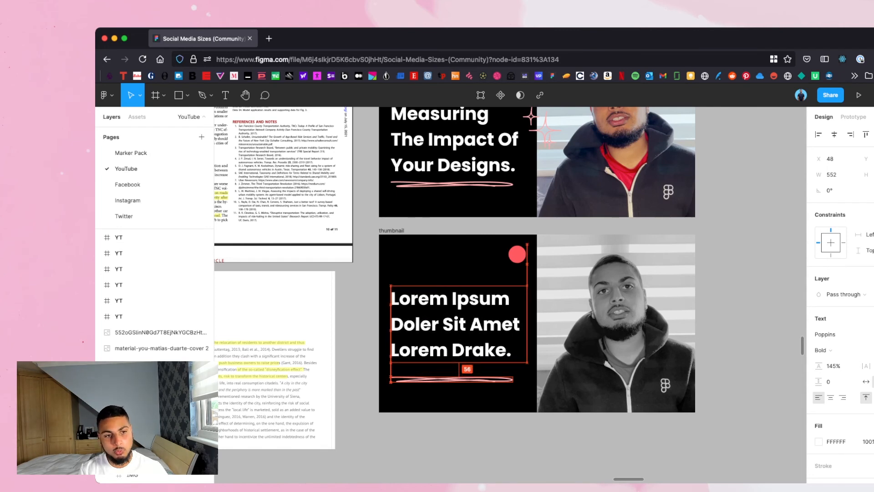
{"action": "key", "text": "alt+shift+Down"}
{"action": "key", "text": "alt+shift+Down"}
{"action": "key", "text": "alt+shift+Down"}
{"action": "key", "text": "alt+shift+Down"}
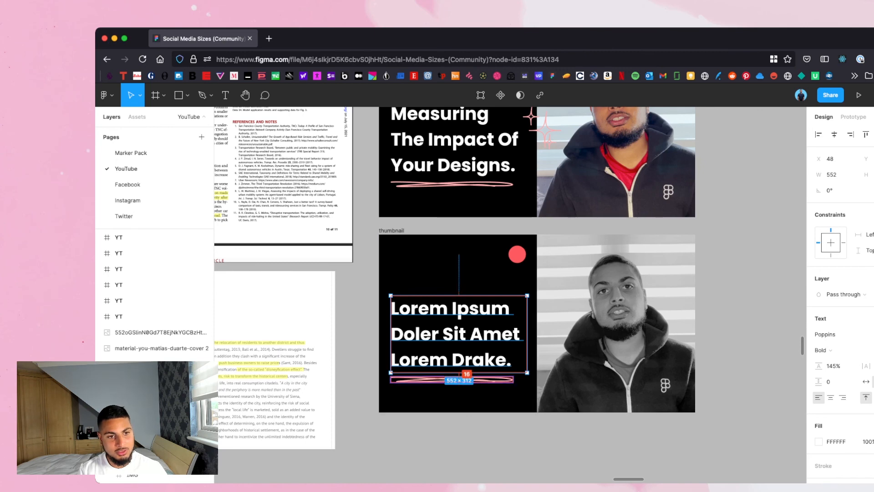
{"action": "key", "text": "alt+shift+Up"}
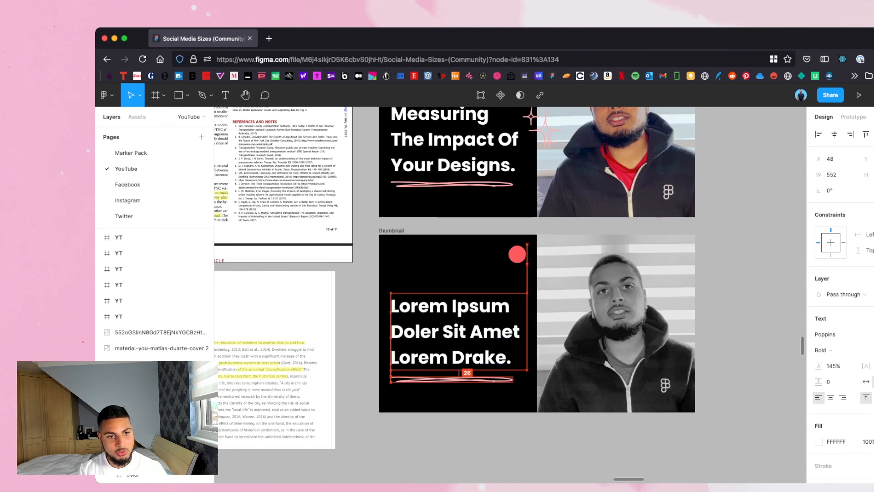
{"action": "key", "text": "alt+shift+Down"}
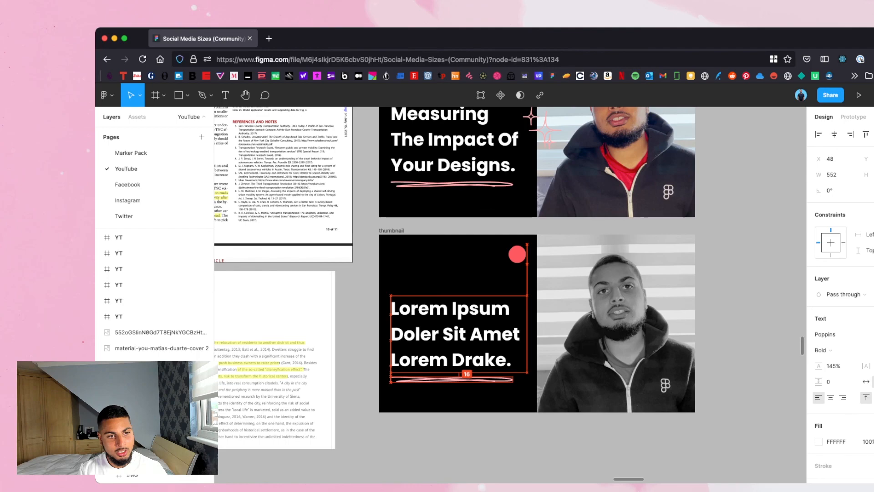